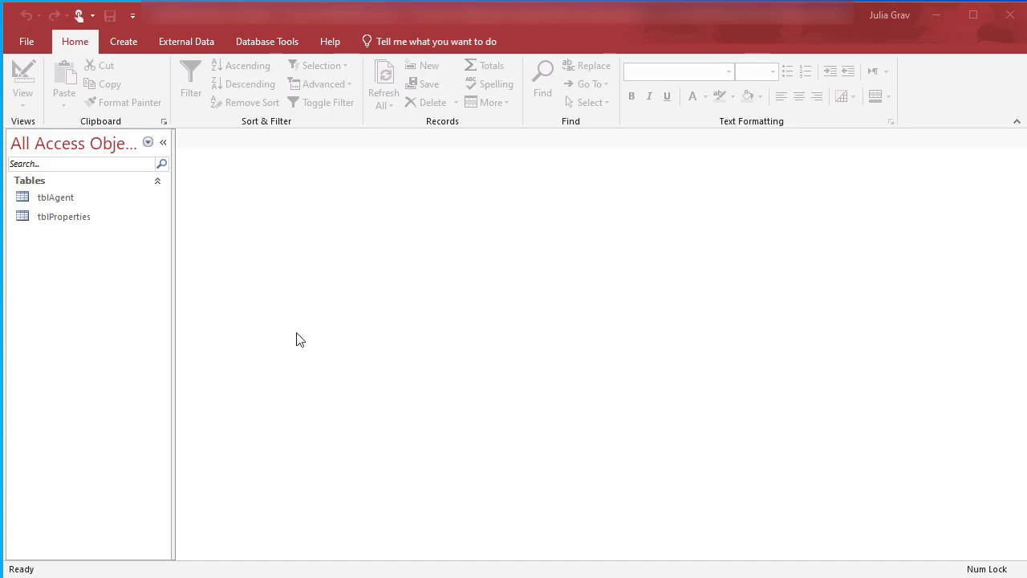
Open the agent and property listings tables, then close all open tables
{"action": "double_click", "coordinate": [69, 201]}
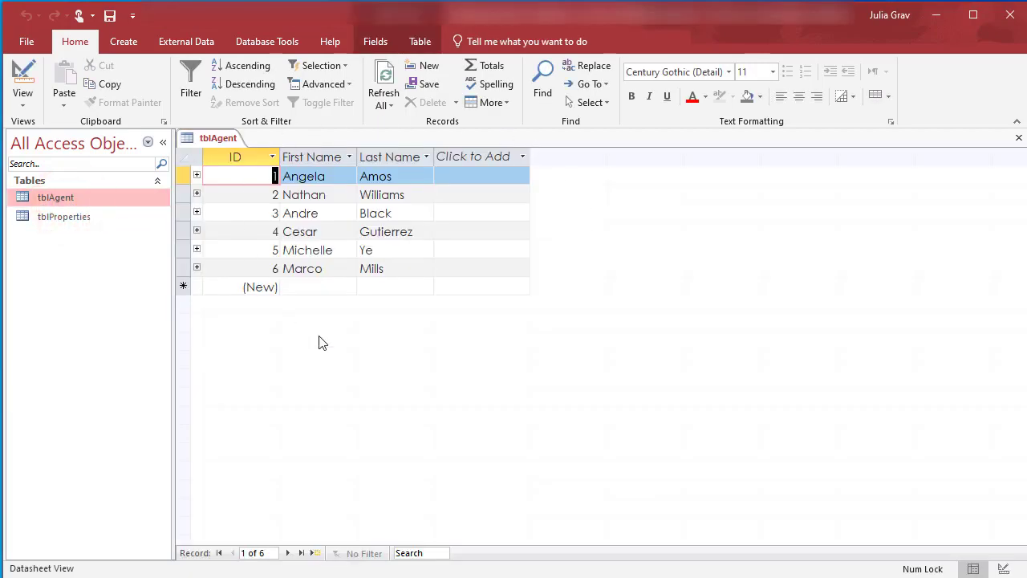
{"action": "double_click", "coordinate": [91, 215]}
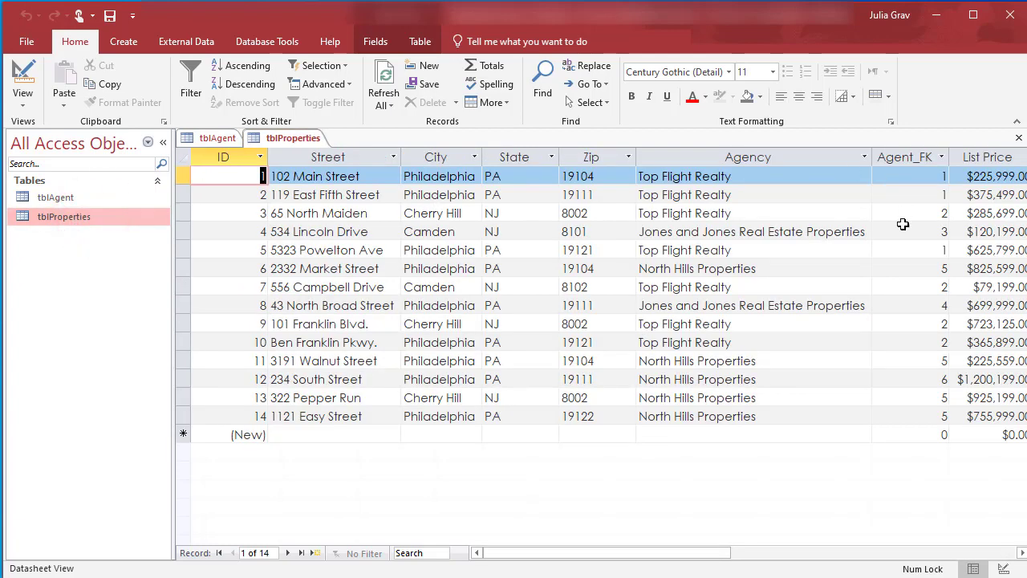
{"action": "right_click", "coordinate": [268, 140]}
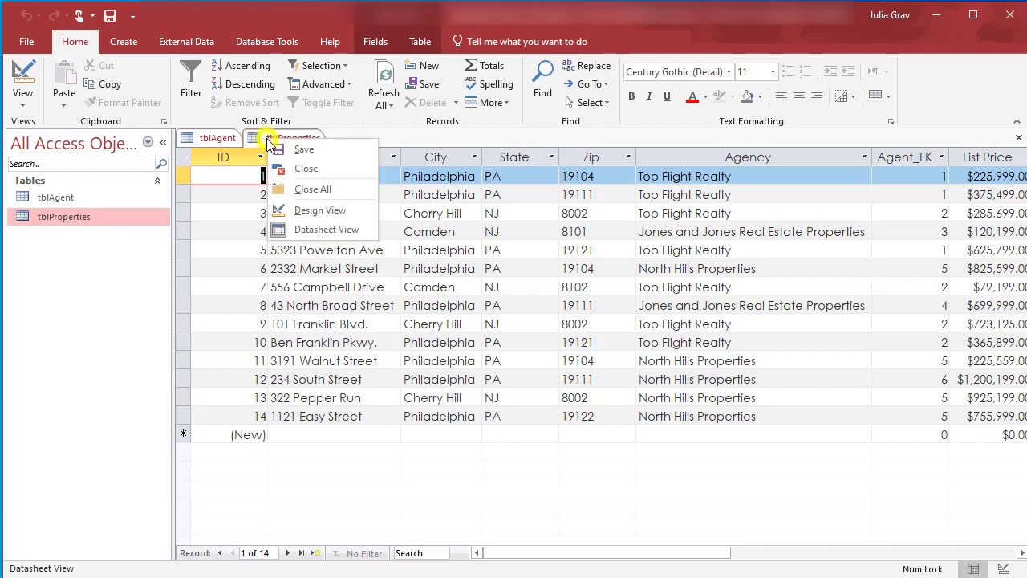
{"action": "left_click", "coordinate": [332, 192]}
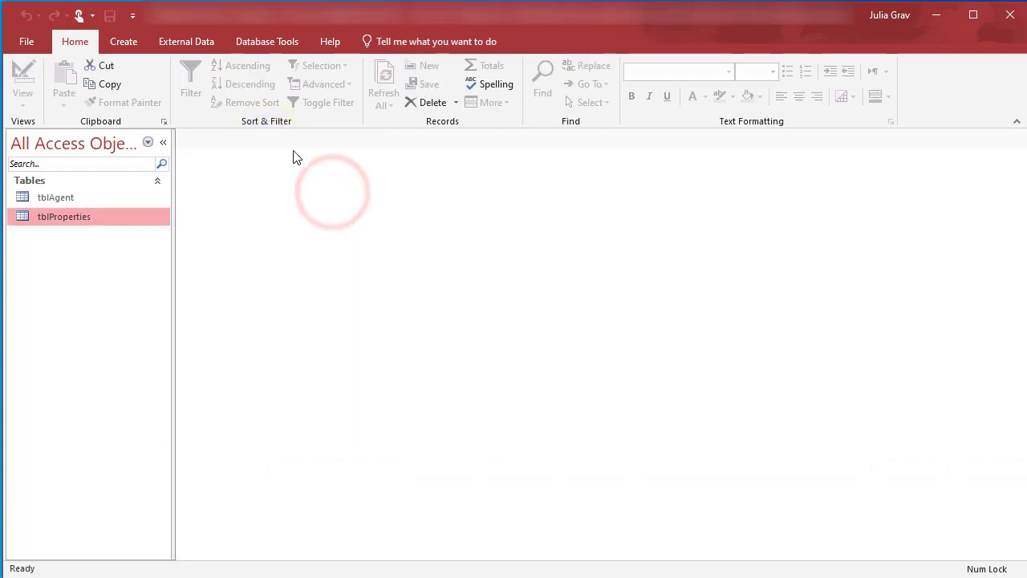
Start the Form Wizard on tblAgent and add all three agent fields
{"action": "left_click", "coordinate": [134, 44]}
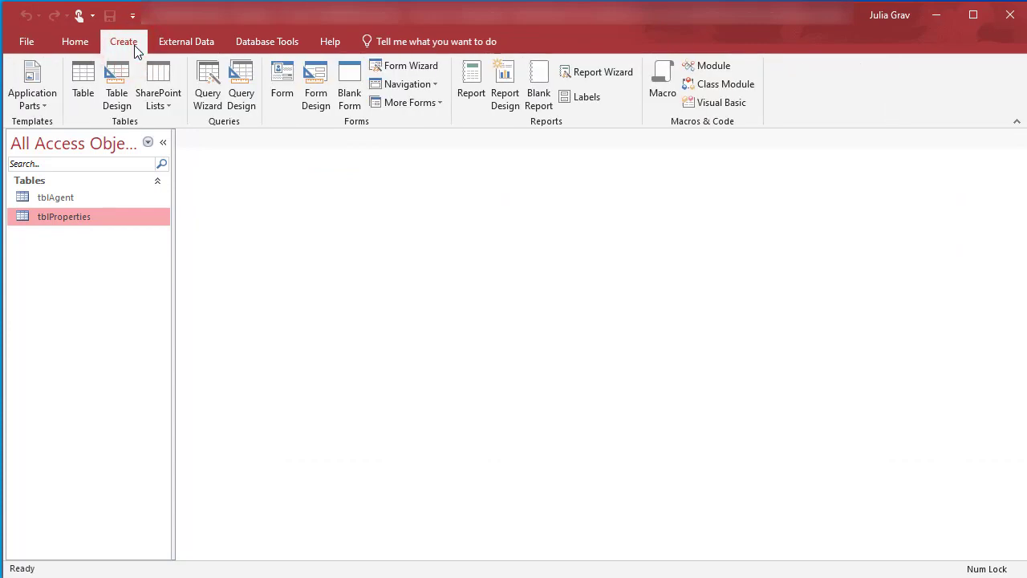
{"action": "left_click", "coordinate": [407, 70]}
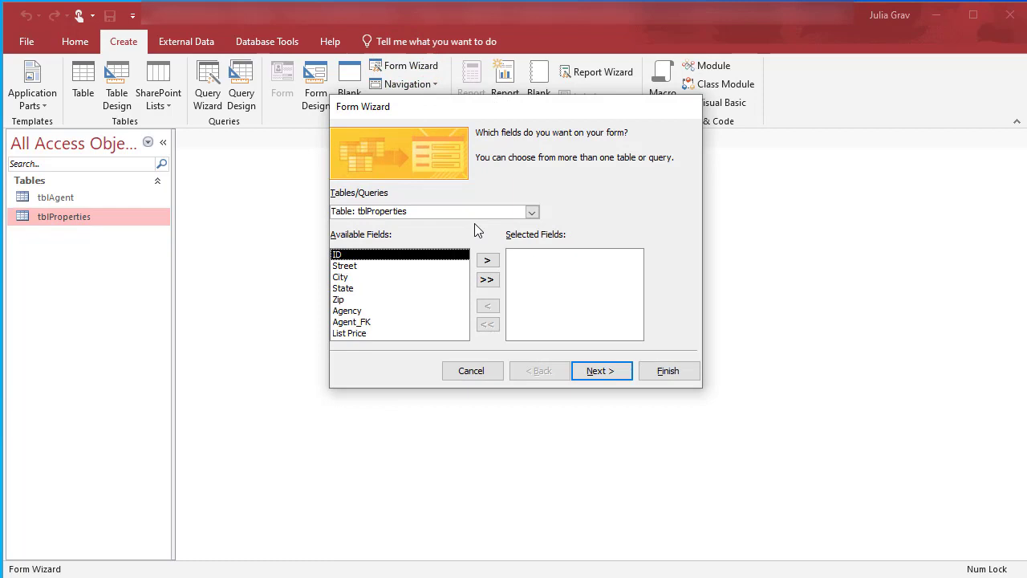
{"action": "left_click_drag", "start_coordinate": [449, 118], "coordinate": [409, 130]}
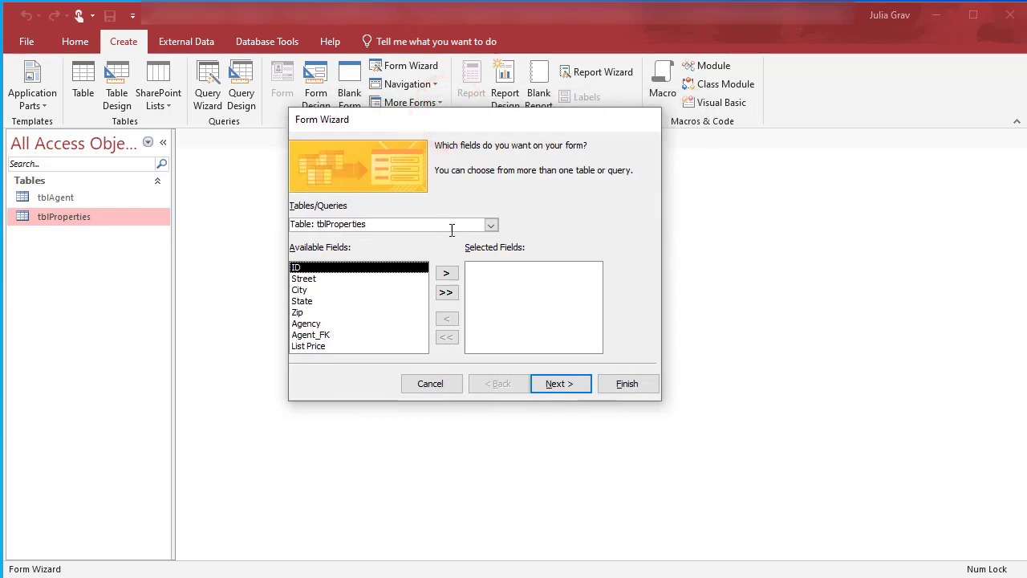
{"action": "left_click", "coordinate": [491, 226]}
{"action": "left_click", "coordinate": [362, 233]}
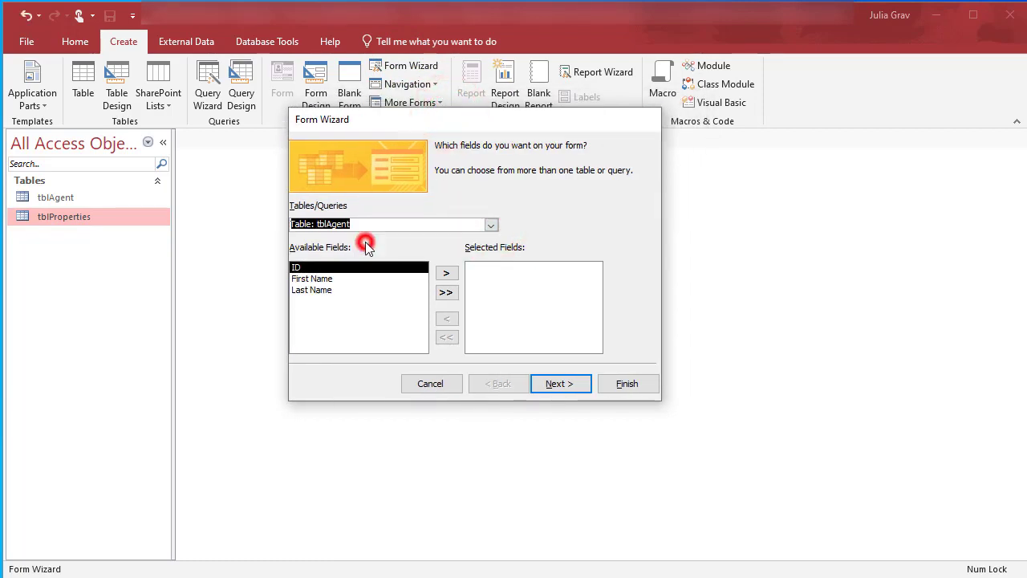
{"action": "left_click", "coordinate": [446, 294]}
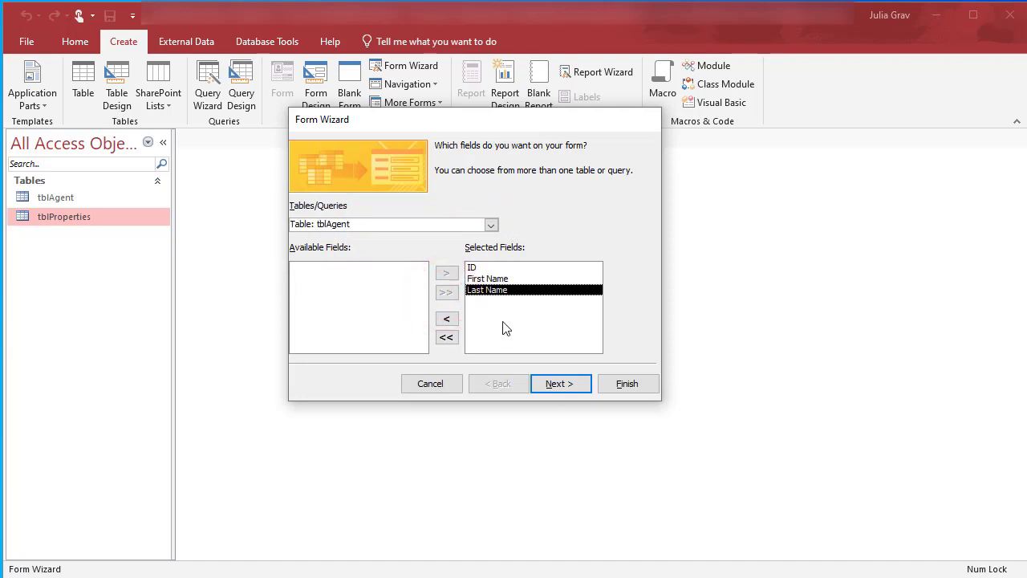
Keep the Columnar layout, retitle the form frmAgent, and finish the wizard
{"action": "left_click", "coordinate": [553, 388]}
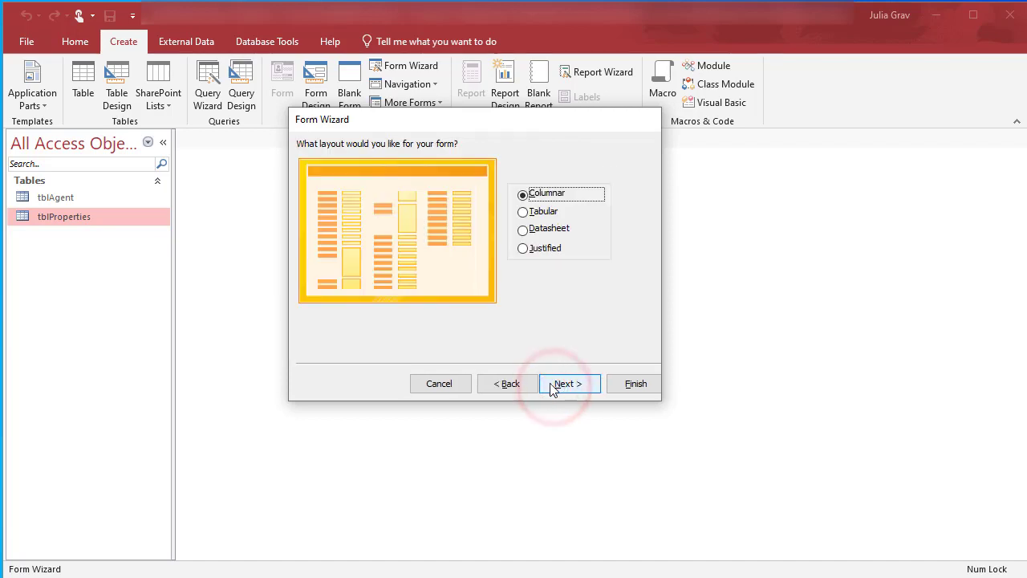
{"action": "left_click", "coordinate": [568, 384]}
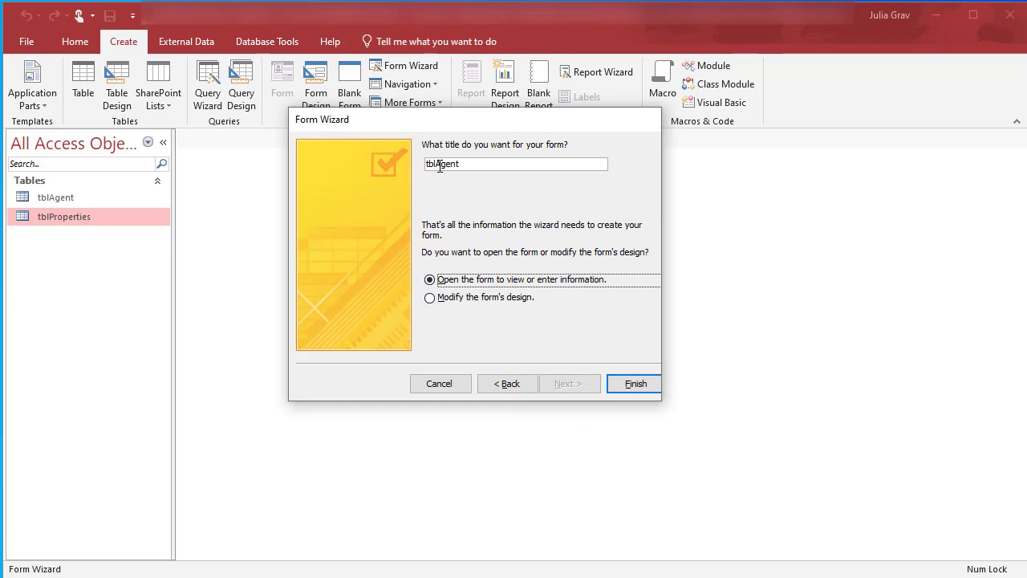
{"action": "left_click_drag", "start_coordinate": [439, 165], "coordinate": [425, 165]}
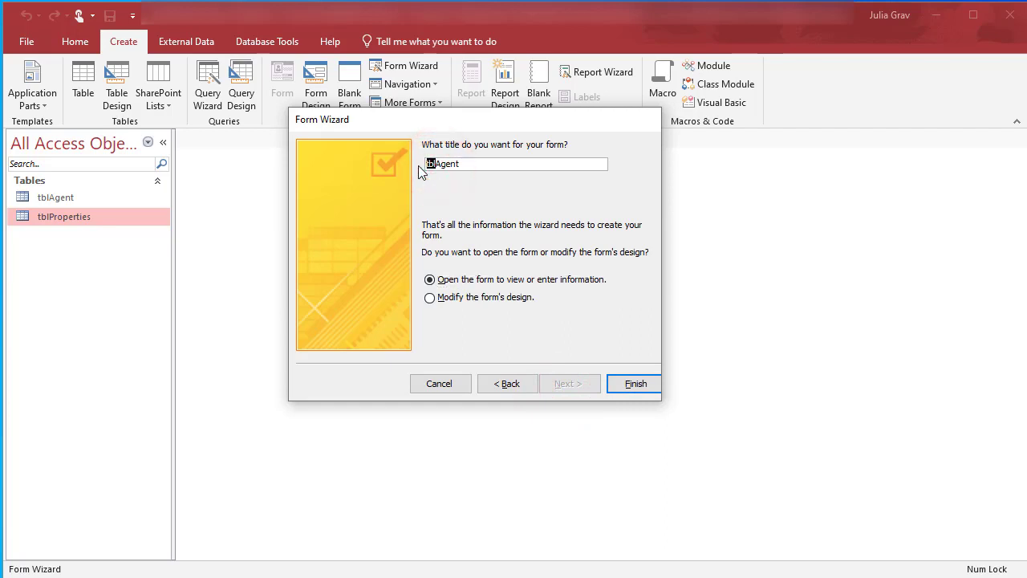
{"action": "type", "text": "frm"}
{"action": "left_click", "coordinate": [632, 382]}
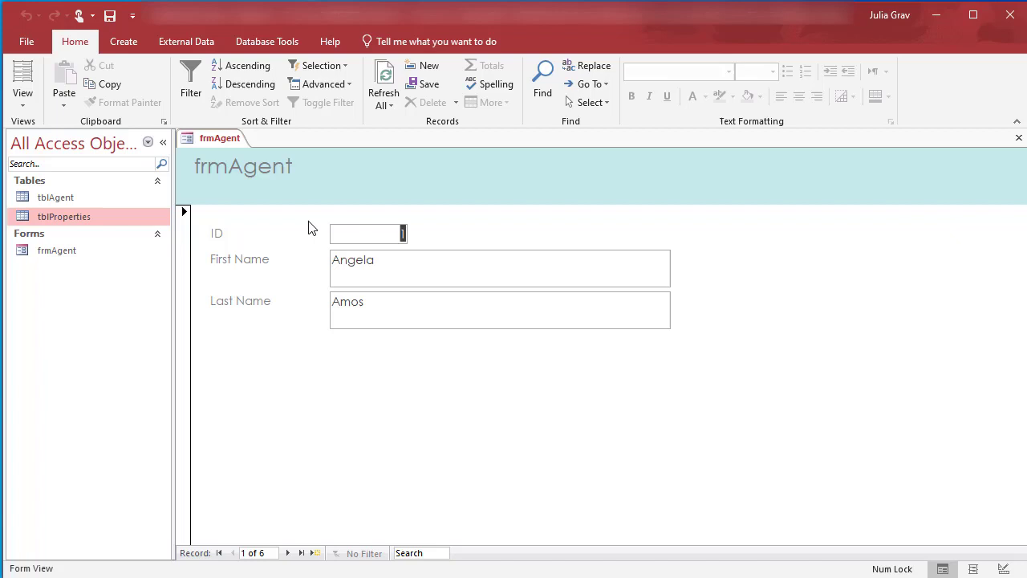
In Layout View, change the frmAgent heading to 'Agents' and drag the header band shorter
{"action": "right_click", "coordinate": [232, 140]}
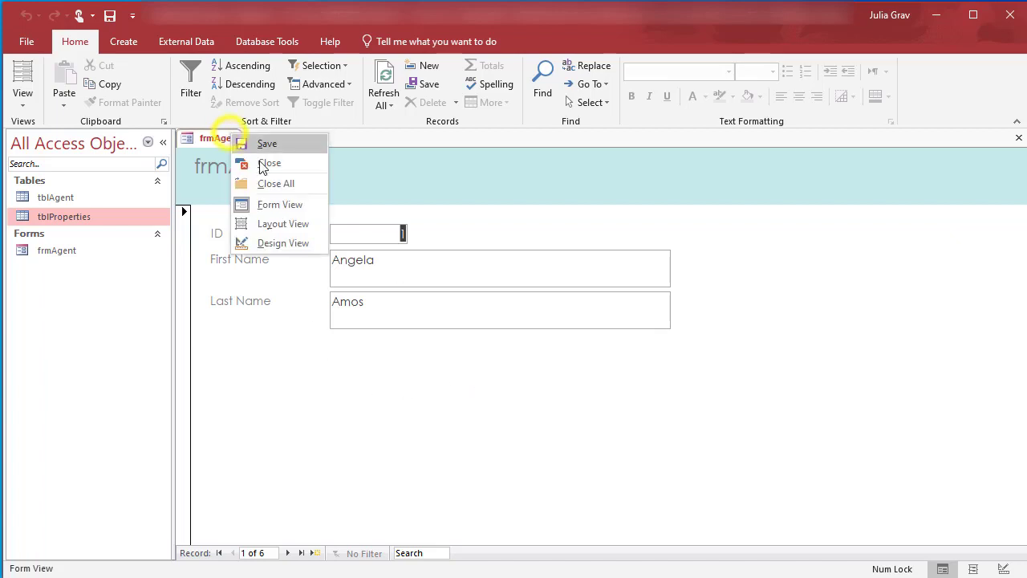
{"action": "left_click", "coordinate": [288, 224]}
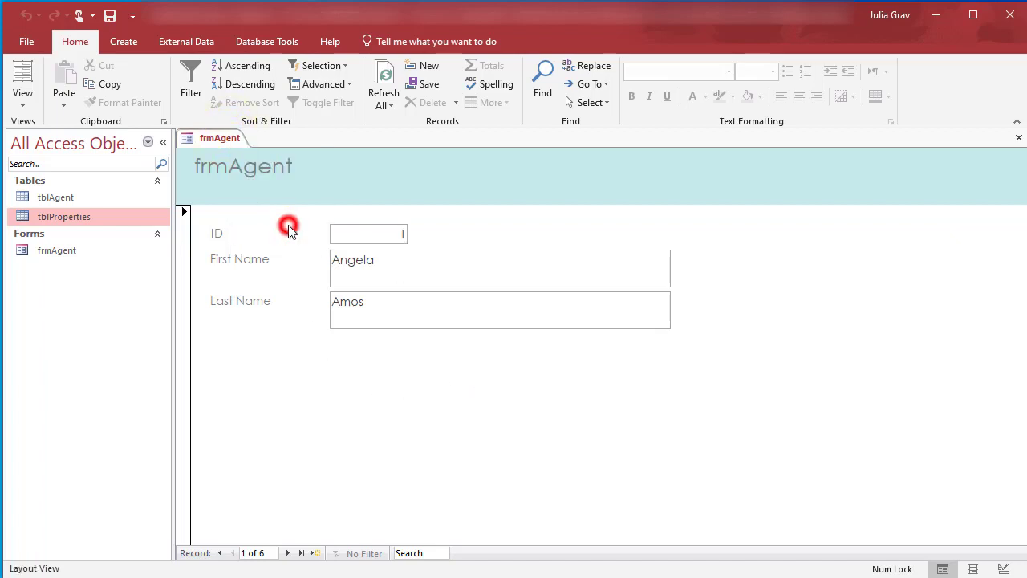
{"action": "left_click", "coordinate": [270, 170]}
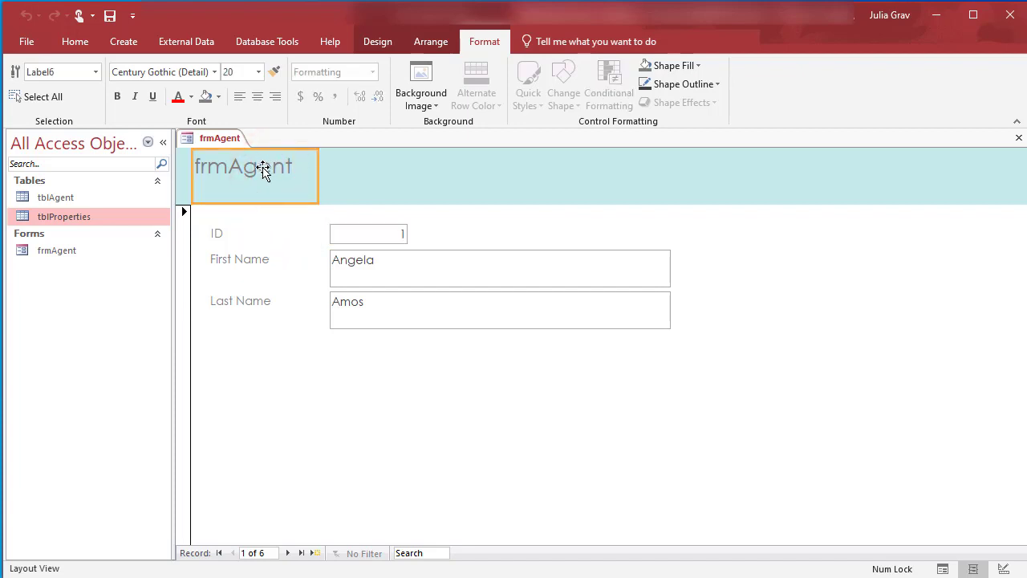
{"action": "double_click", "coordinate": [264, 168]}
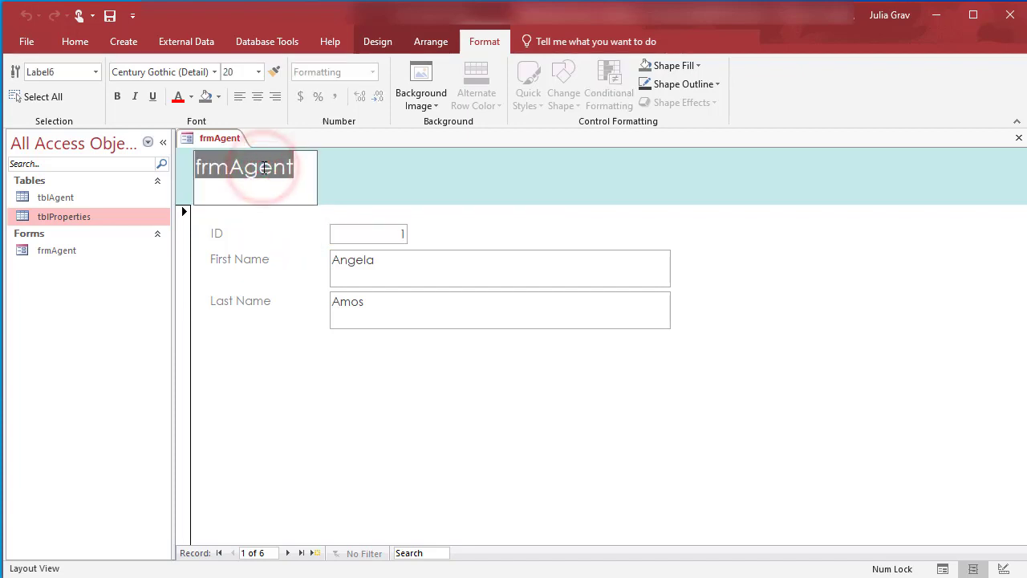
{"action": "type", "text": "A"}
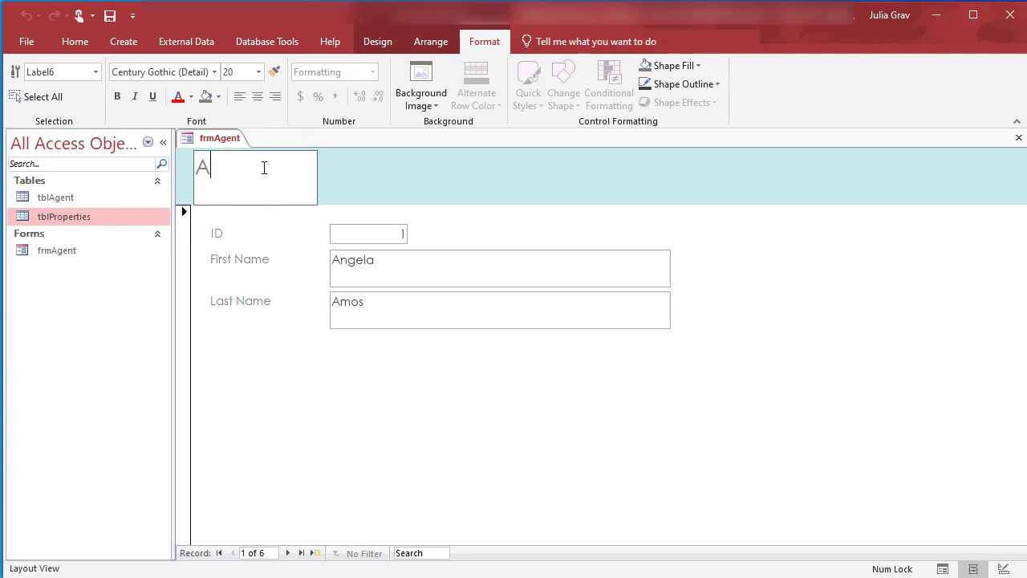
{"action": "type", "text": "gents"}
{"action": "key", "text": "Return"}
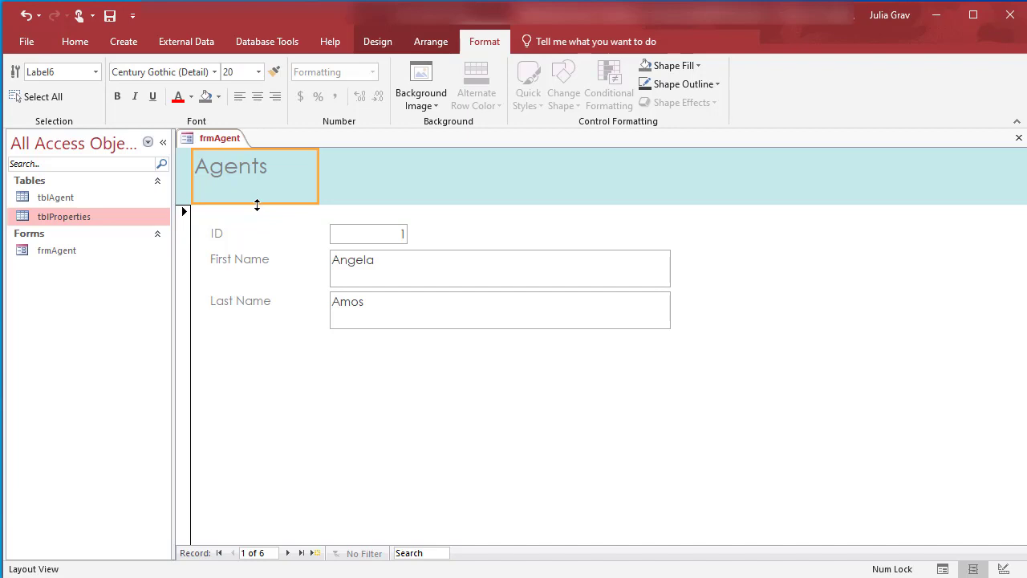
{"action": "left_click_drag", "start_coordinate": [256, 205], "coordinate": [253, 184]}
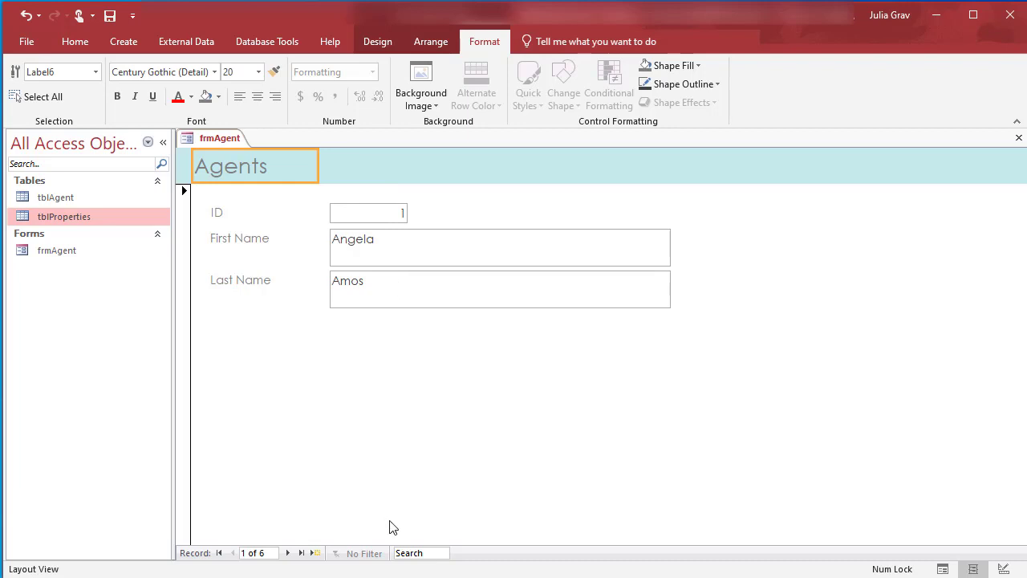
Step through the agent records, then go to blank record 7 and select First Name
{"action": "left_click", "coordinate": [287, 552]}
{"action": "left_click", "coordinate": [287, 553]}
{"action": "left_click", "coordinate": [288, 553]}
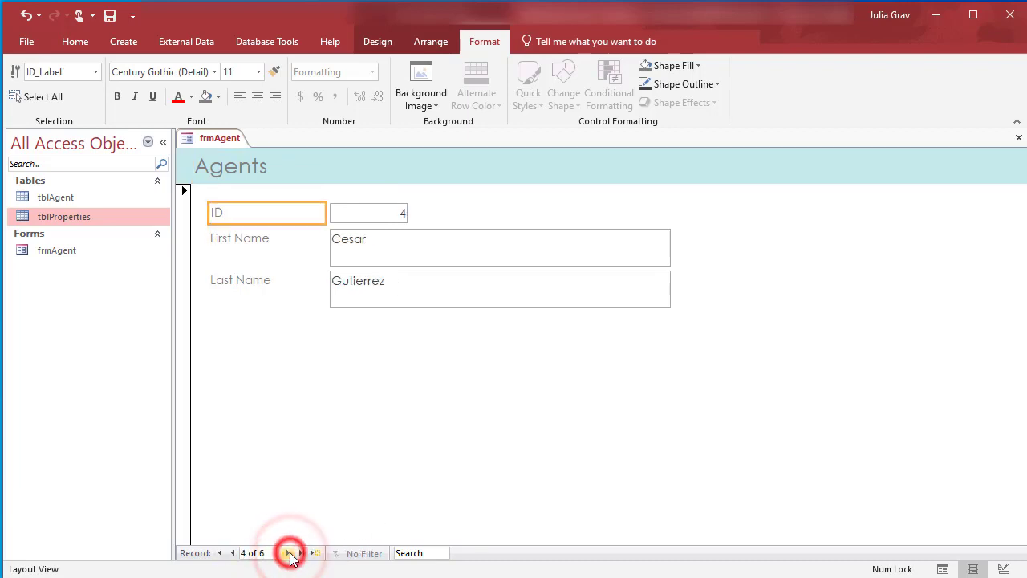
{"action": "left_click", "coordinate": [288, 553]}
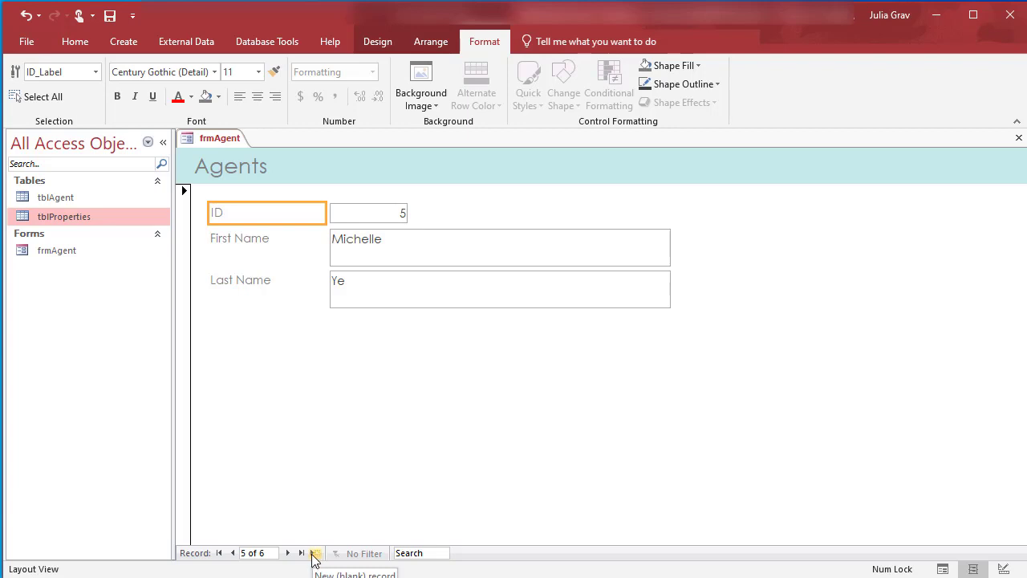
{"action": "left_click", "coordinate": [314, 553]}
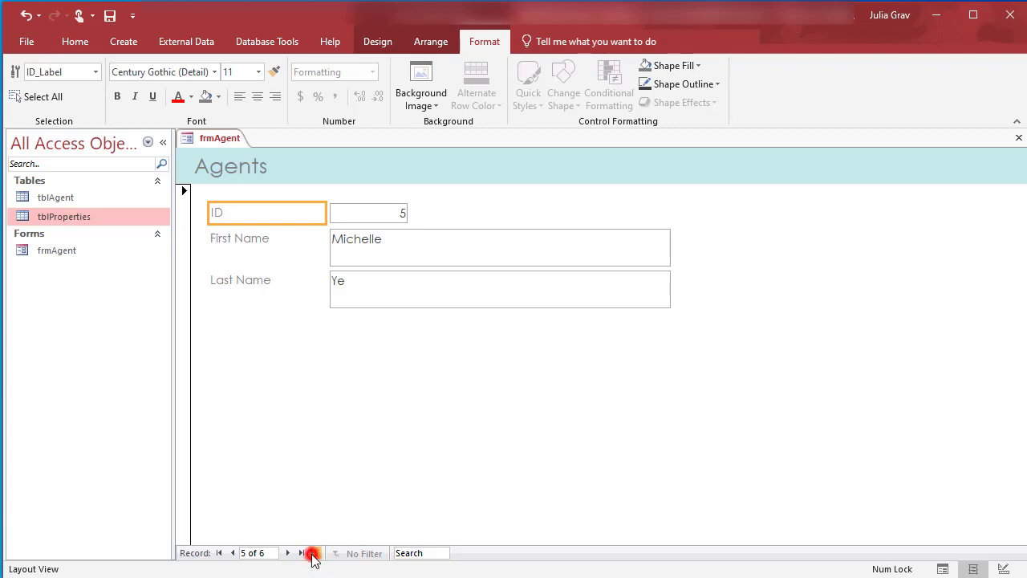
{"action": "left_click", "coordinate": [337, 247]}
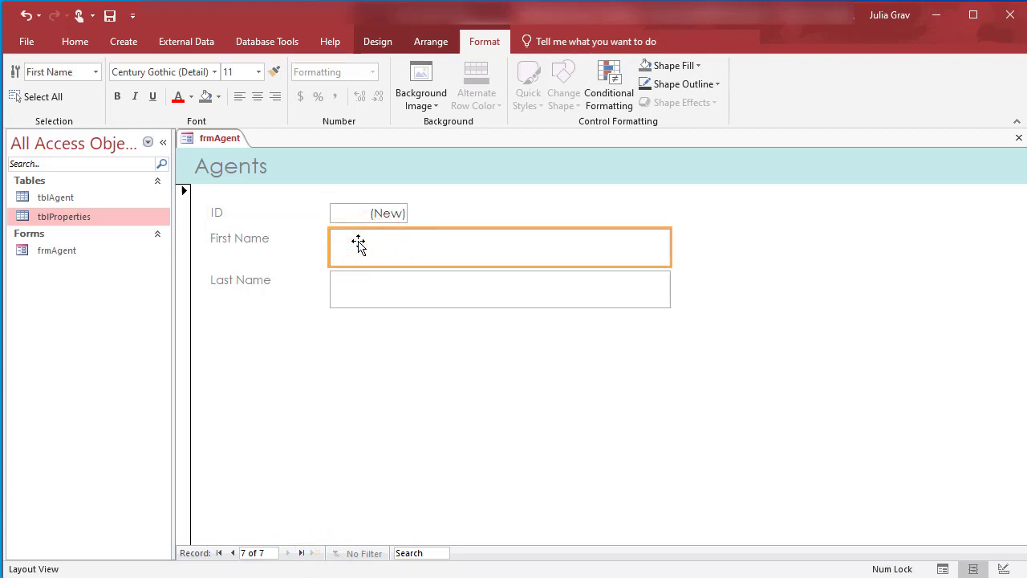
Switch the Agents form to Form View and enter the new agent's first and last name
{"action": "right_click", "coordinate": [224, 141]}
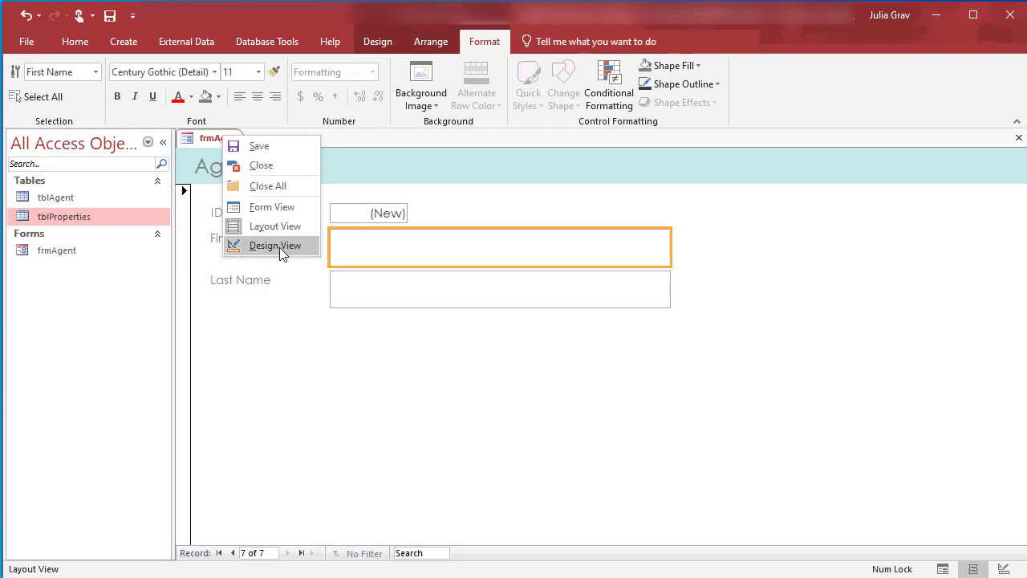
{"action": "left_click", "coordinate": [271, 208]}
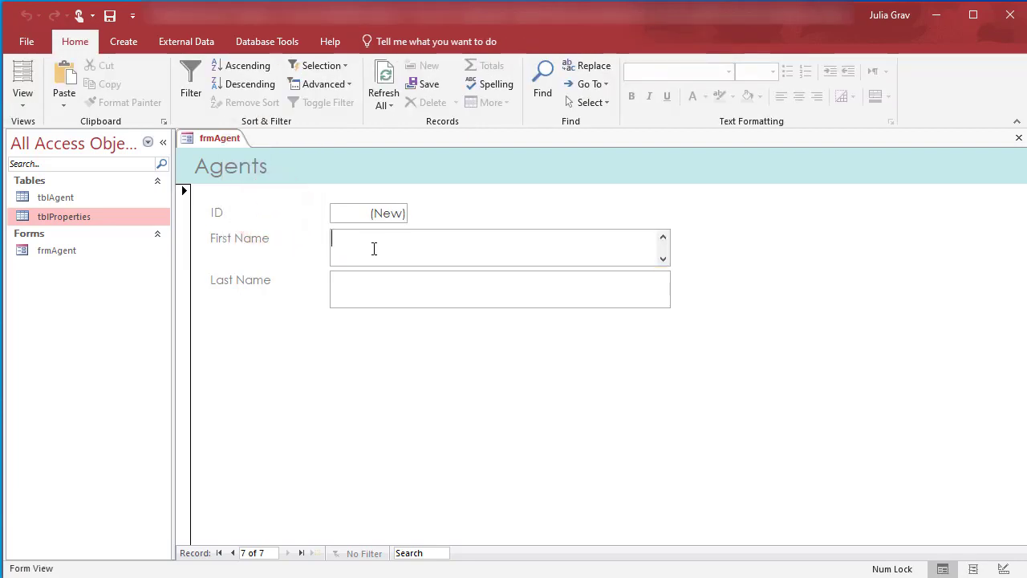
{"action": "type", "text": "Julia"}
{"action": "key", "text": "Tab"}
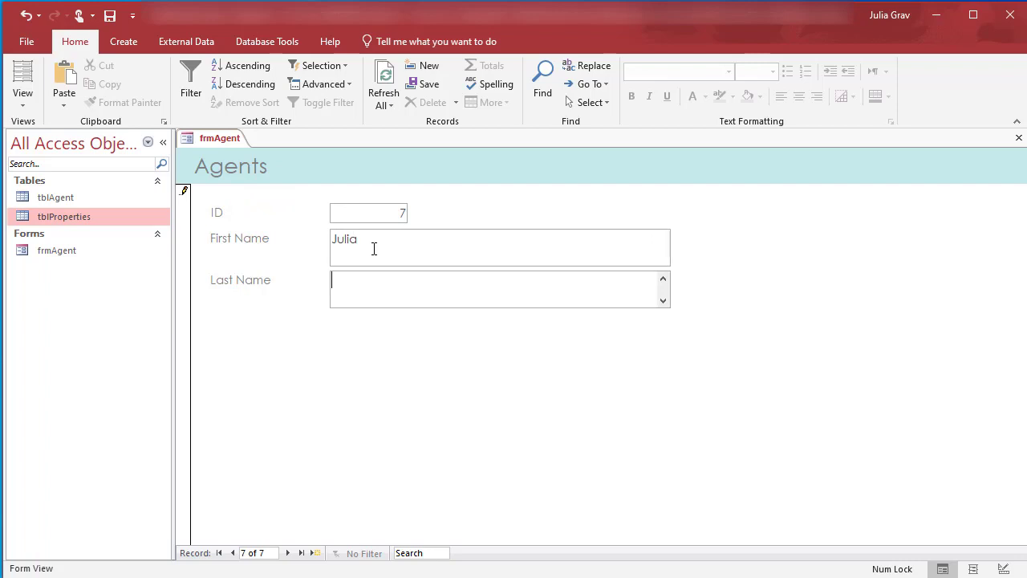
{"action": "type", "text": "Grav"}
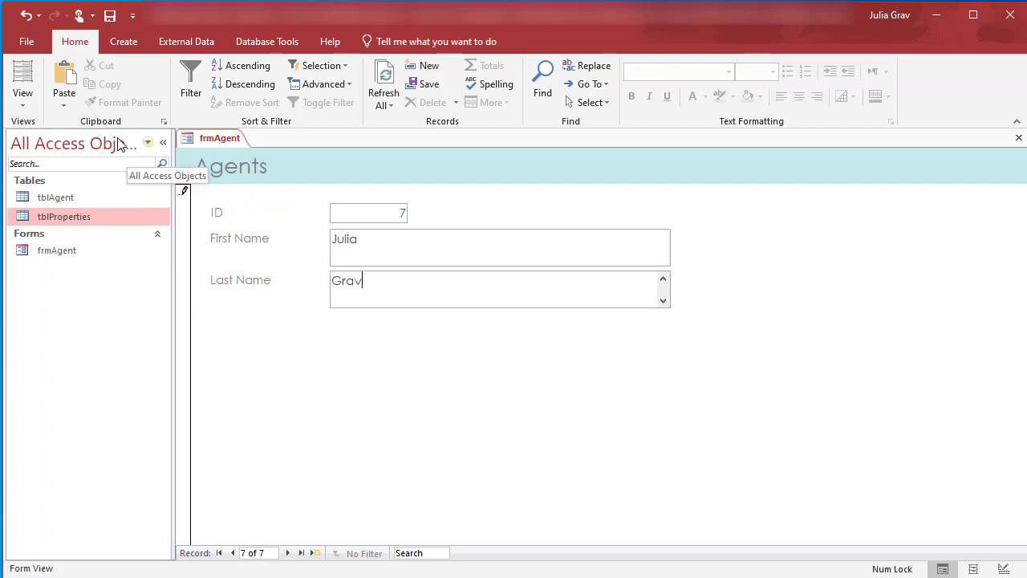
Save the new agent as record 7 and select tblProperties in the navigation pane
{"action": "right_click", "coordinate": [196, 136]}
{"action": "left_click", "coordinate": [210, 144]}
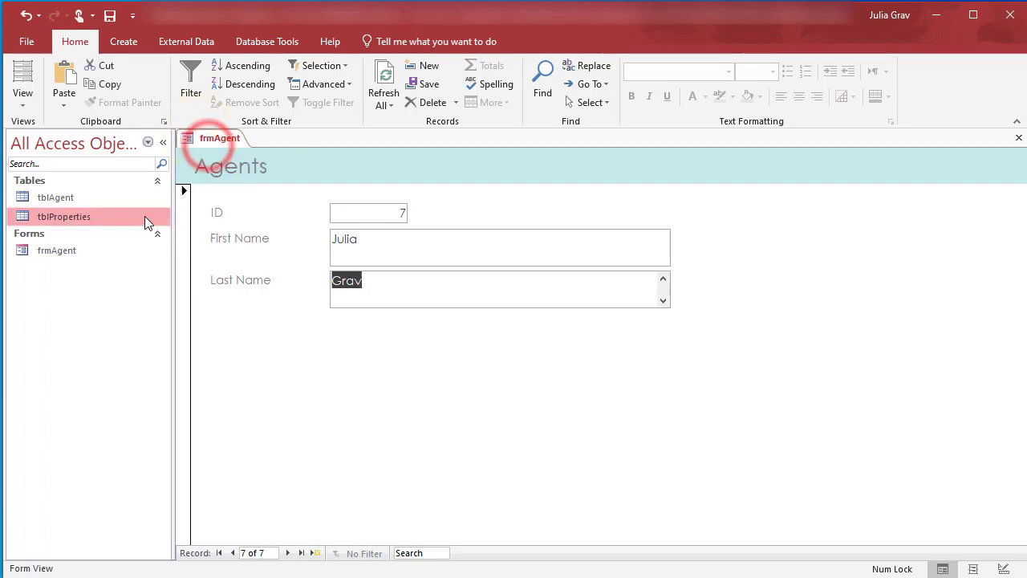
{"action": "left_click", "coordinate": [69, 222]}
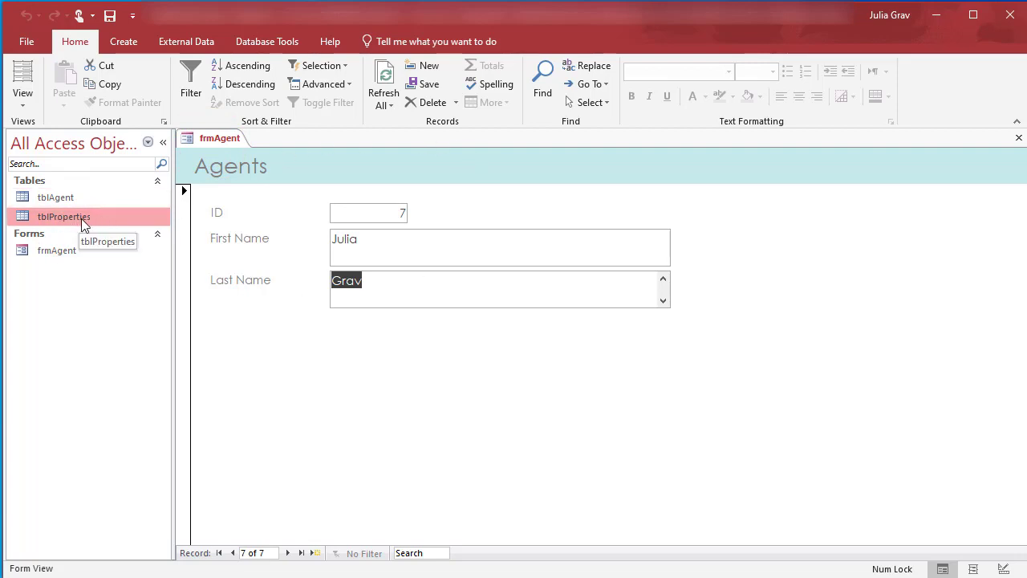
Create a Multiple Items form from tblProperties using More Forms
{"action": "left_click", "coordinate": [120, 41]}
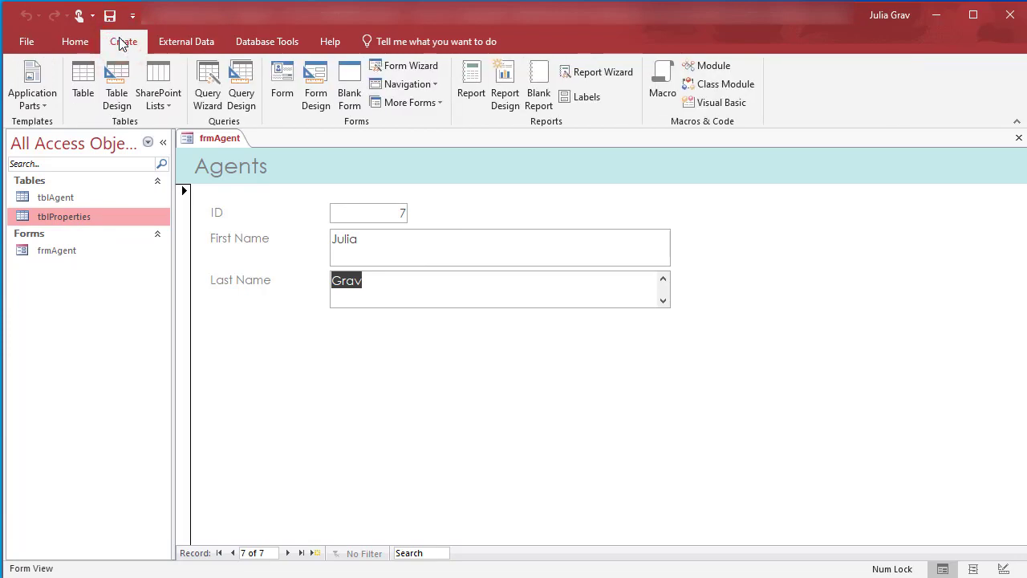
{"action": "left_click", "coordinate": [428, 105]}
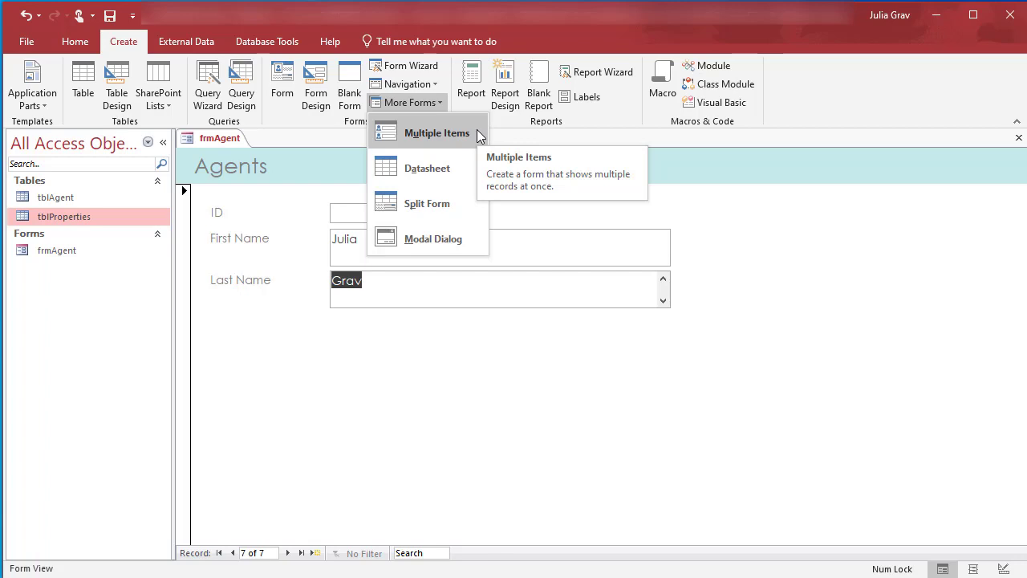
{"action": "left_click", "coordinate": [477, 134]}
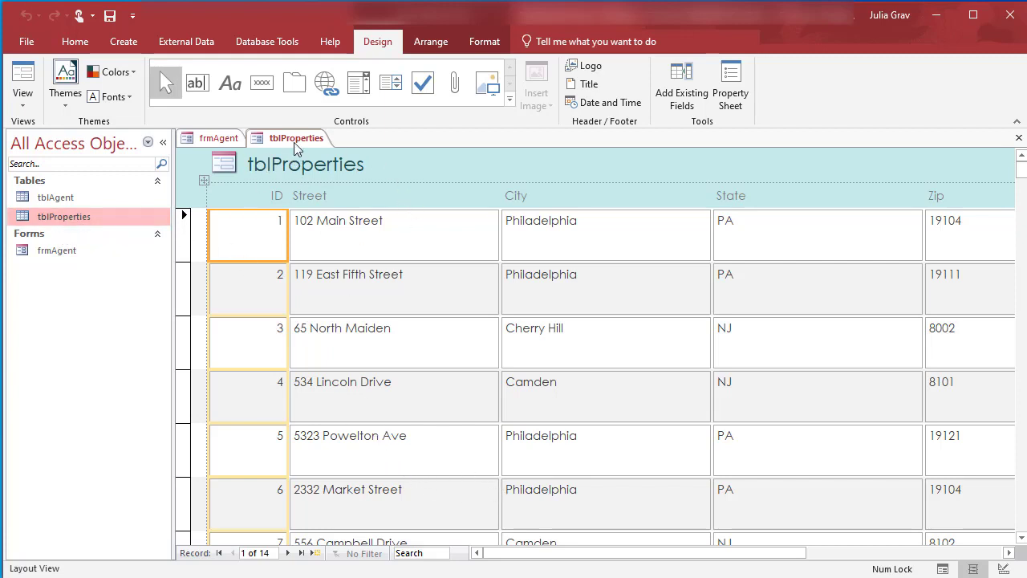
Replace the tblProperties form title with 'Property Listings'
{"action": "left_click", "coordinate": [22, 94]}
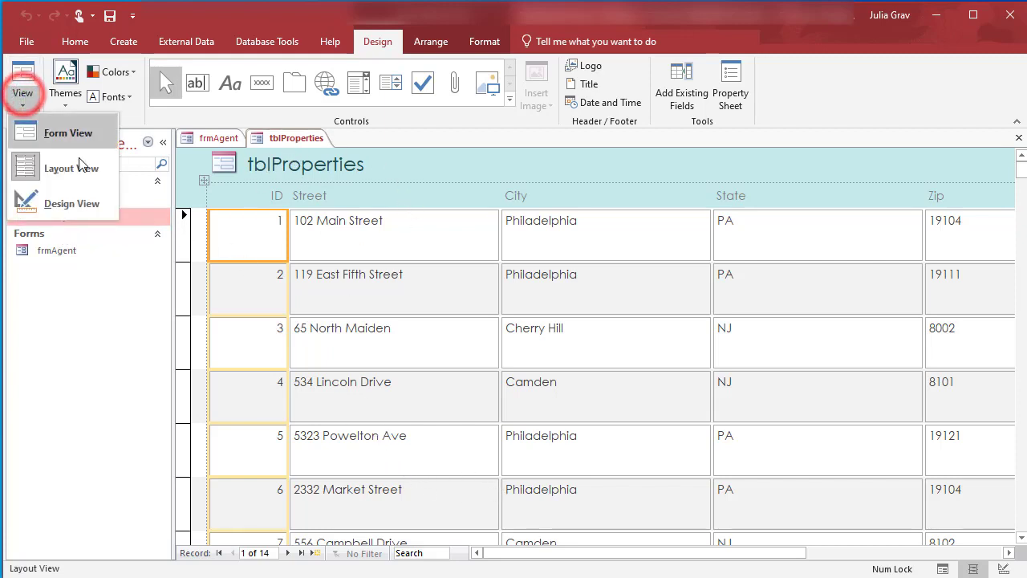
{"action": "left_click", "coordinate": [270, 154]}
{"action": "left_click", "coordinate": [286, 165]}
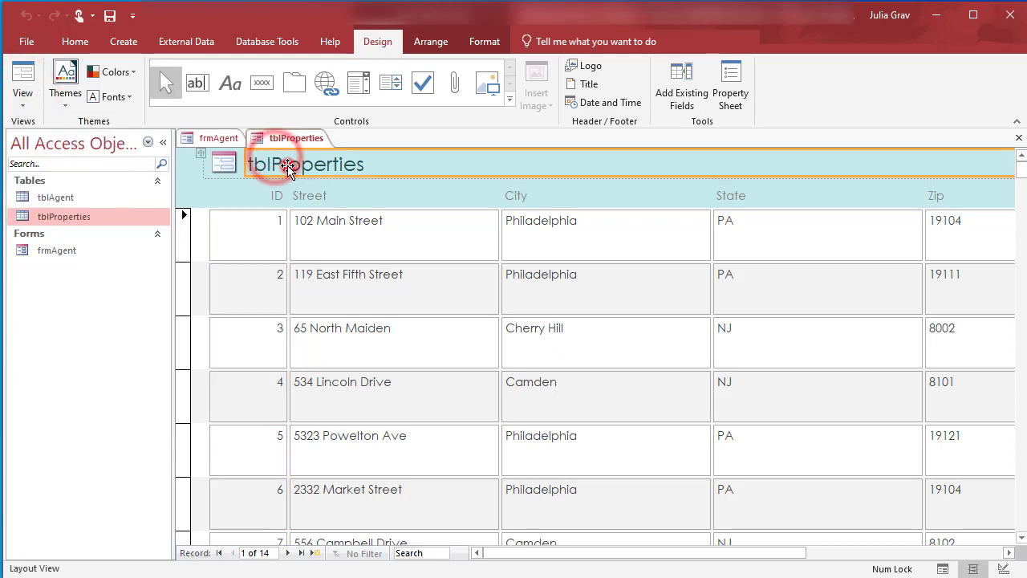
{"action": "double_click", "coordinate": [369, 165]}
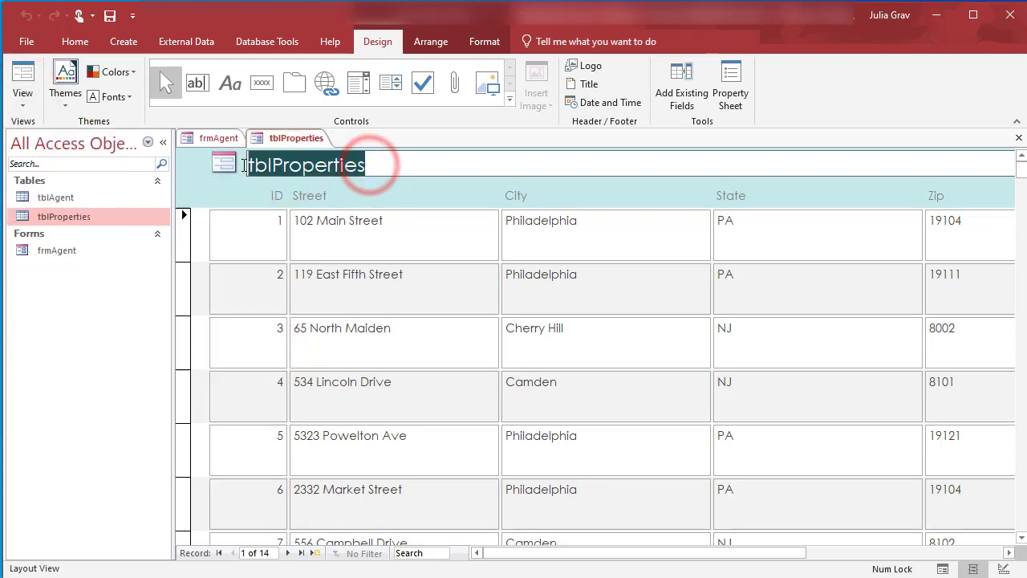
{"action": "type", "text": "PO"}
{"action": "key", "text": "BackSpace"}
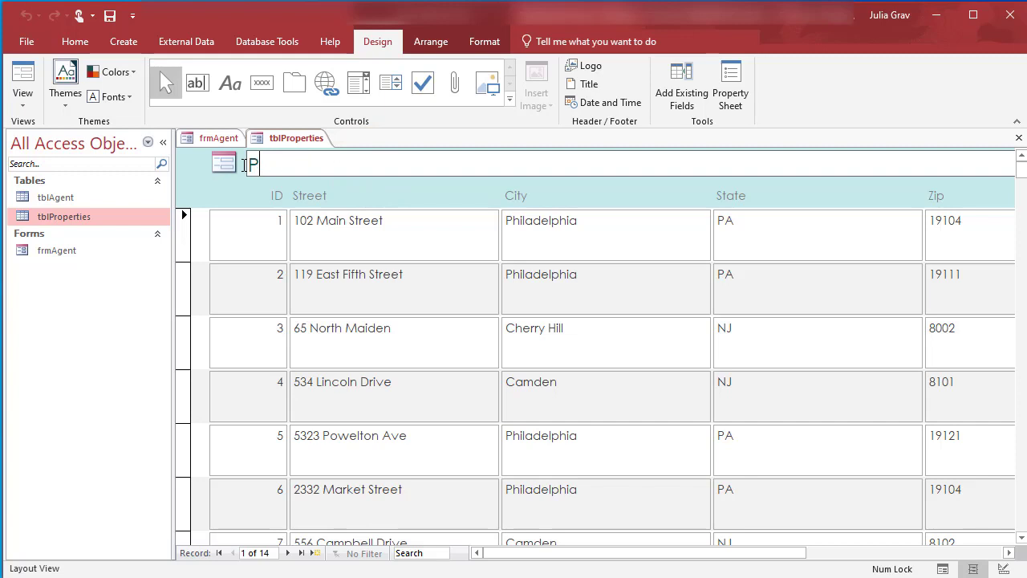
{"action": "type", "text": "roperty Listings"}
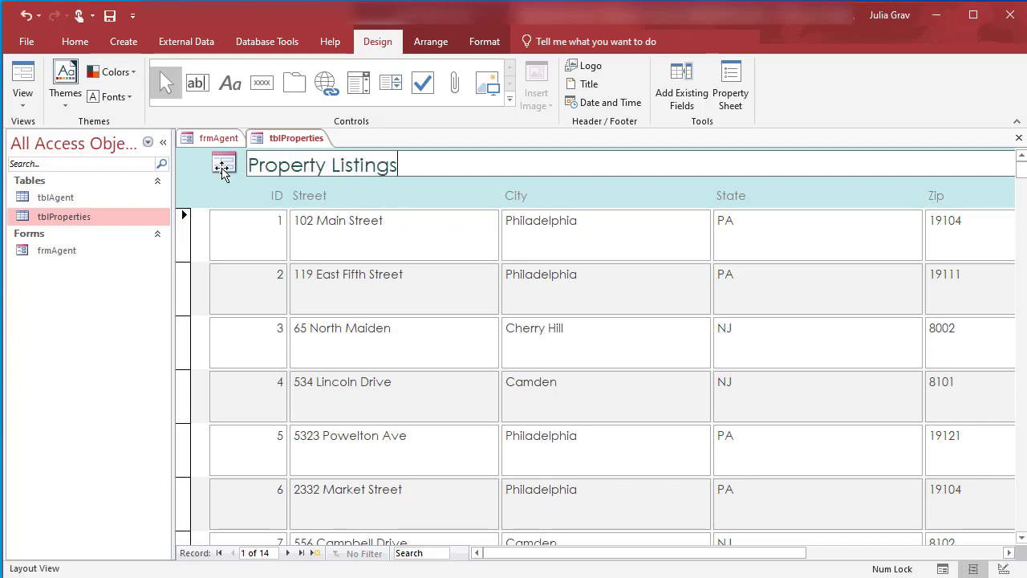
Delete the logo image beside the Property Listings title
{"action": "left_click", "coordinate": [221, 167]}
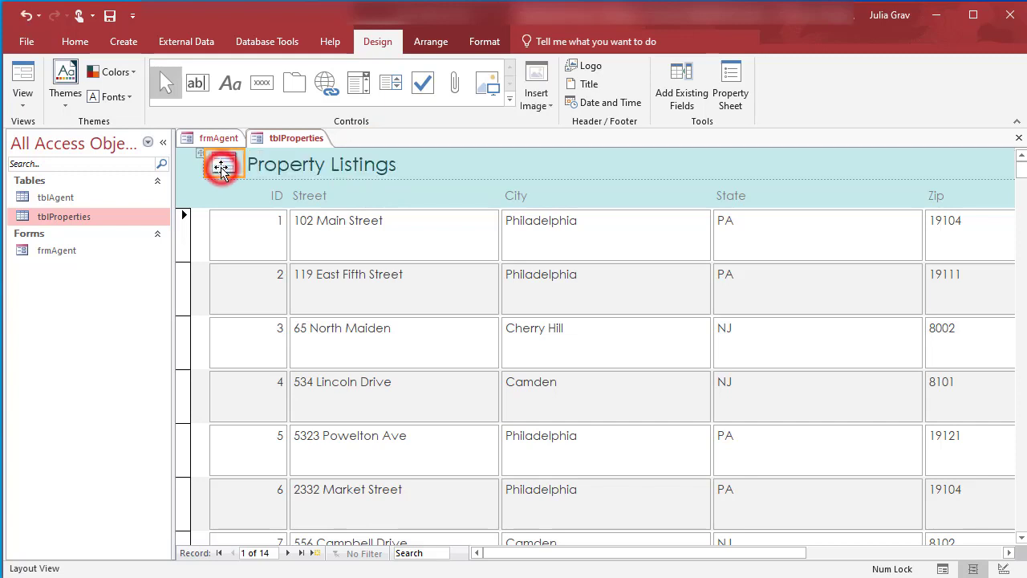
{"action": "key", "text": "Delete"}
{"action": "left_click", "coordinate": [223, 168]}
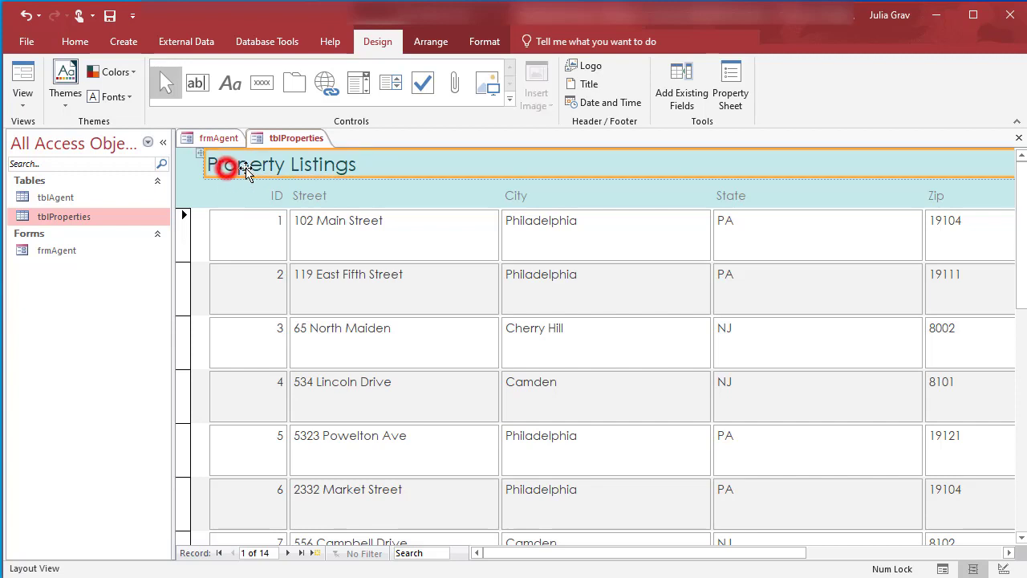
Save the properties form and start typing a new form name beginning 'fr'
{"action": "right_click", "coordinate": [265, 138]}
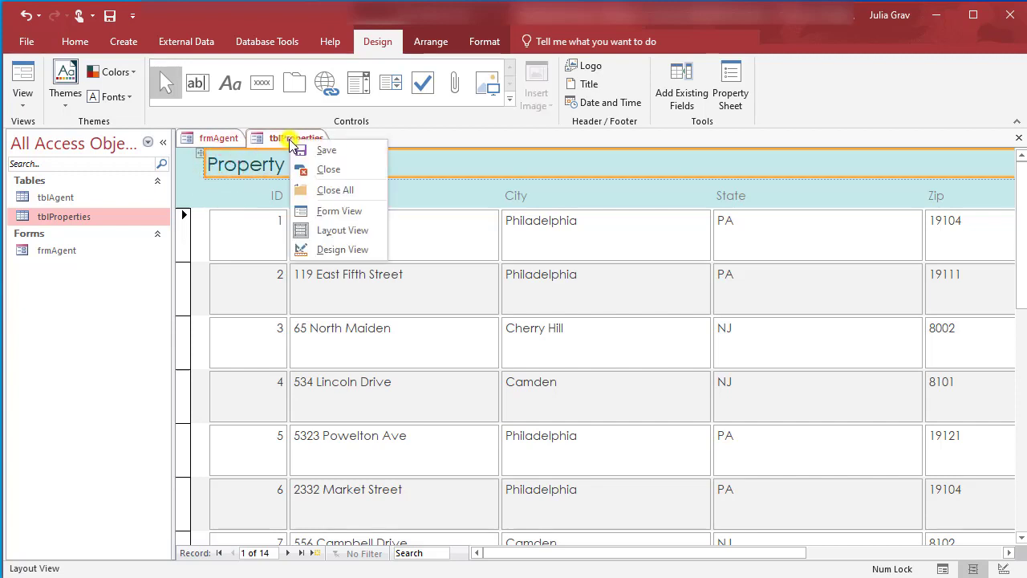
{"action": "left_click", "coordinate": [298, 149]}
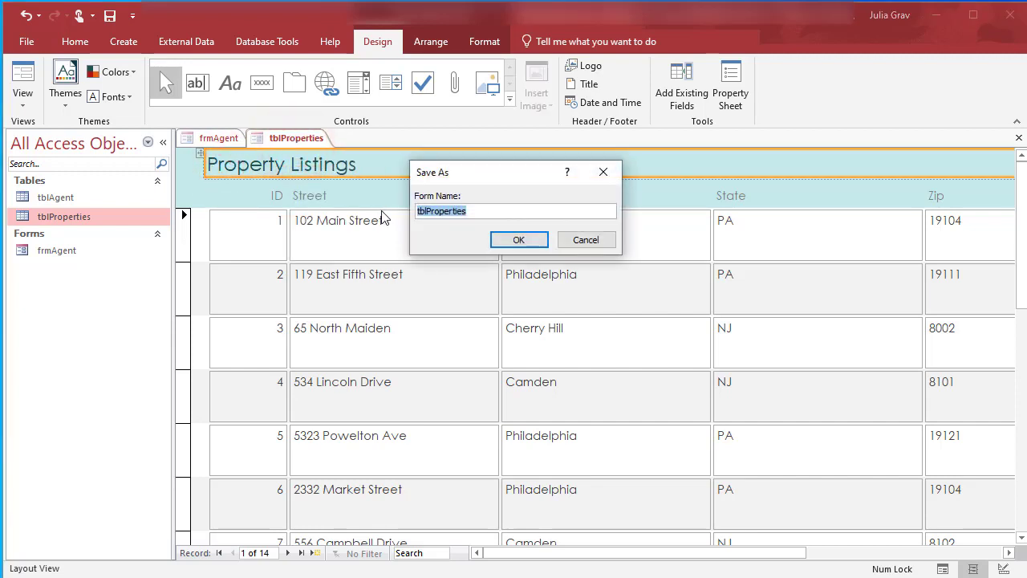
{"action": "type", "text": "frm"}
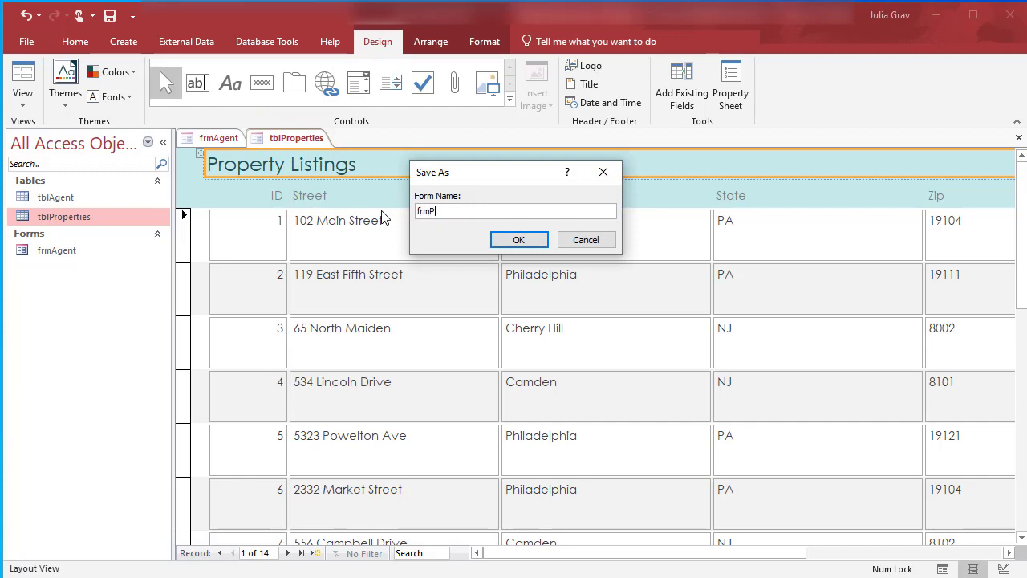